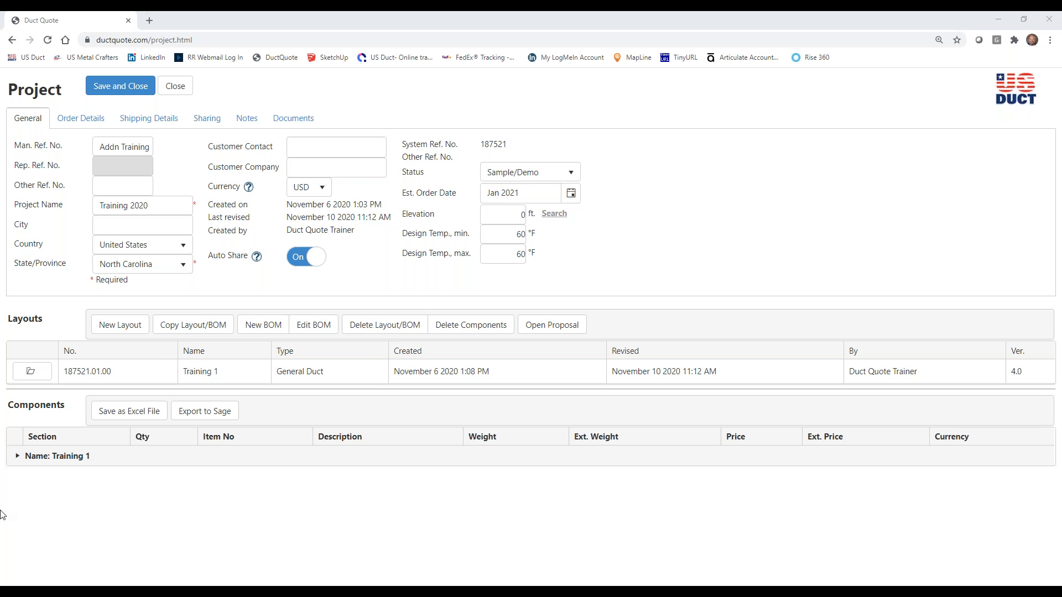
- Create a new layout titled "Training 2" with the General Duct application, Imperial units and a 30 x 30 ft floor
left_click(114, 326)
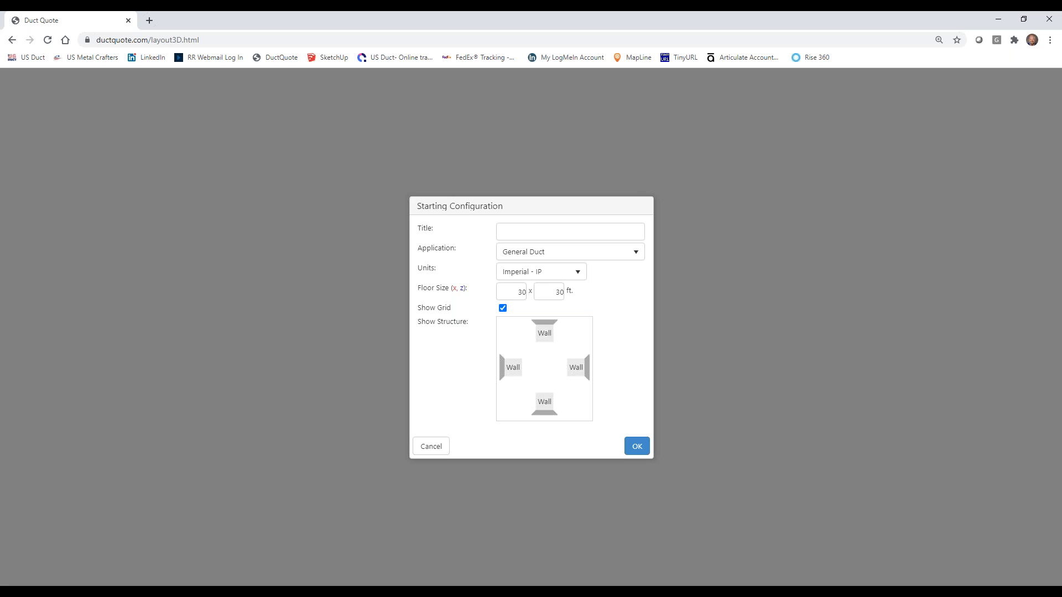
left_click(594, 231)
left_click(529, 231)
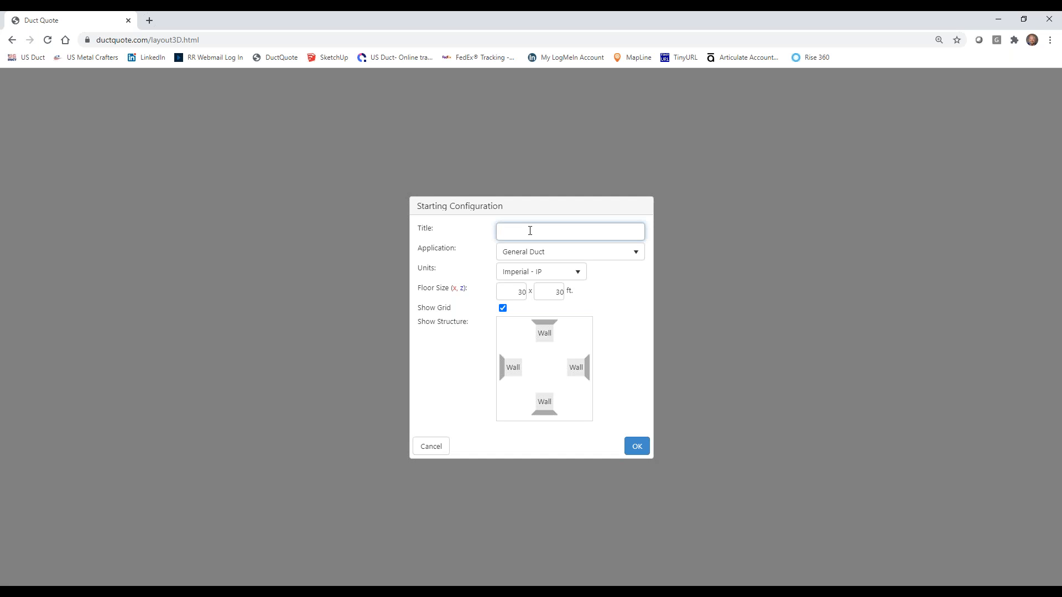
type("Training 2")
left_click(634, 445)
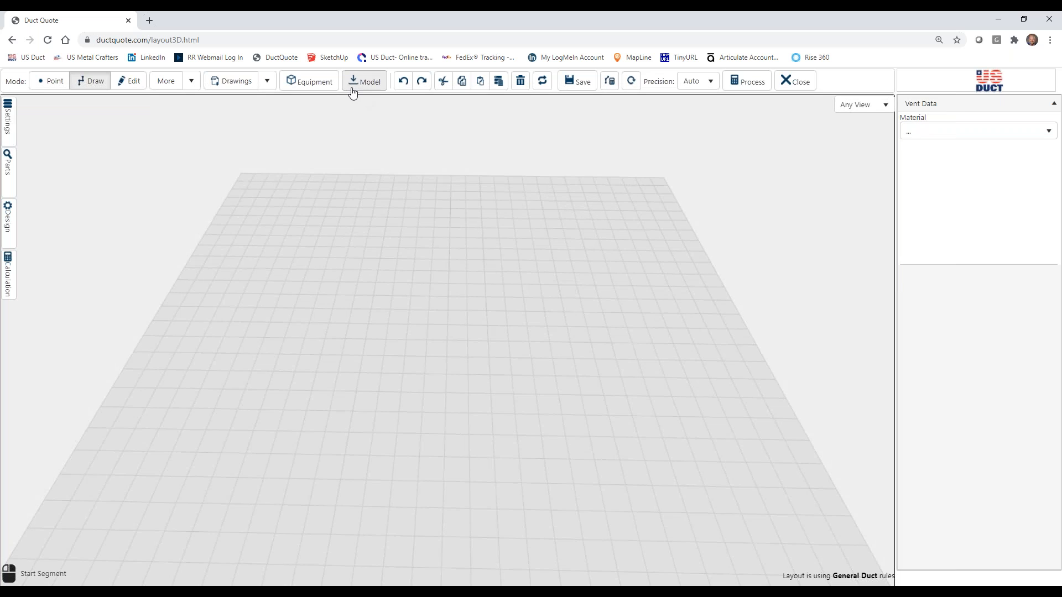
- Insert the Clean Air America - BC12-1 model near the floor's back corner, at about x 22.5 and z 25 inches
left_click(370, 84)
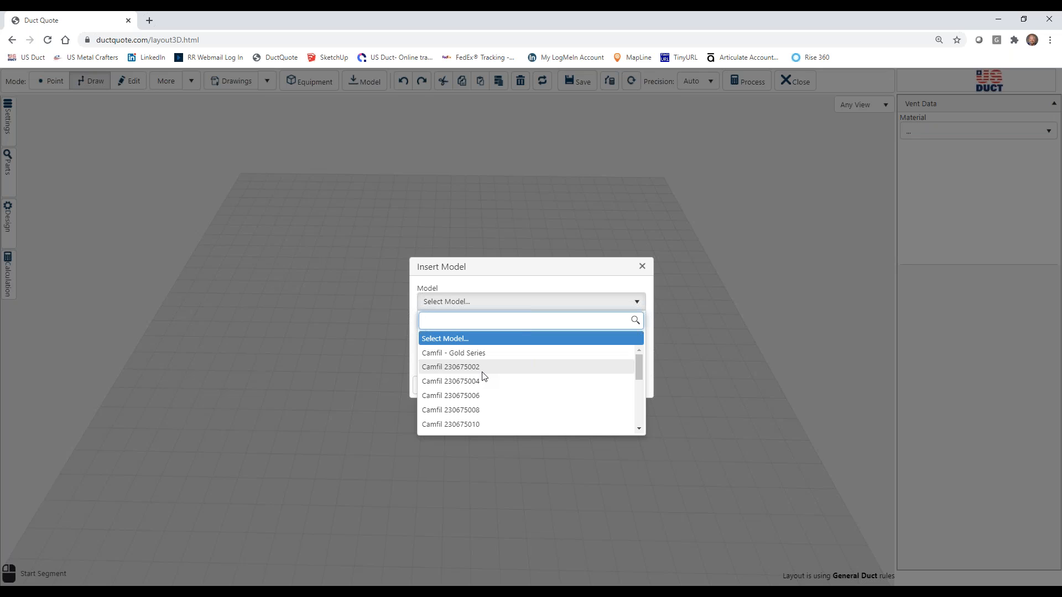
left_click(641, 267)
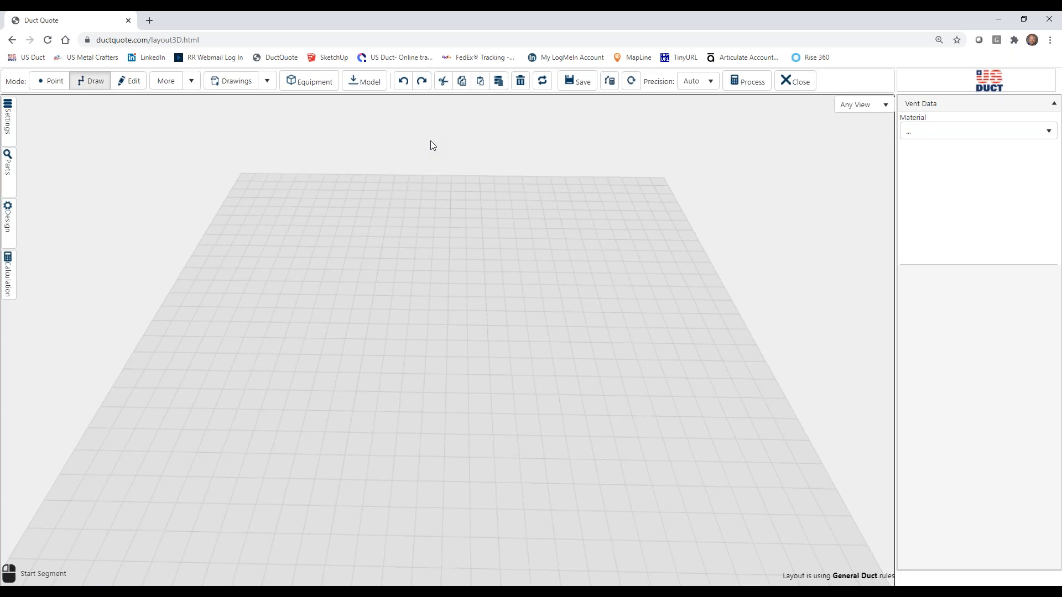
left_click(374, 84)
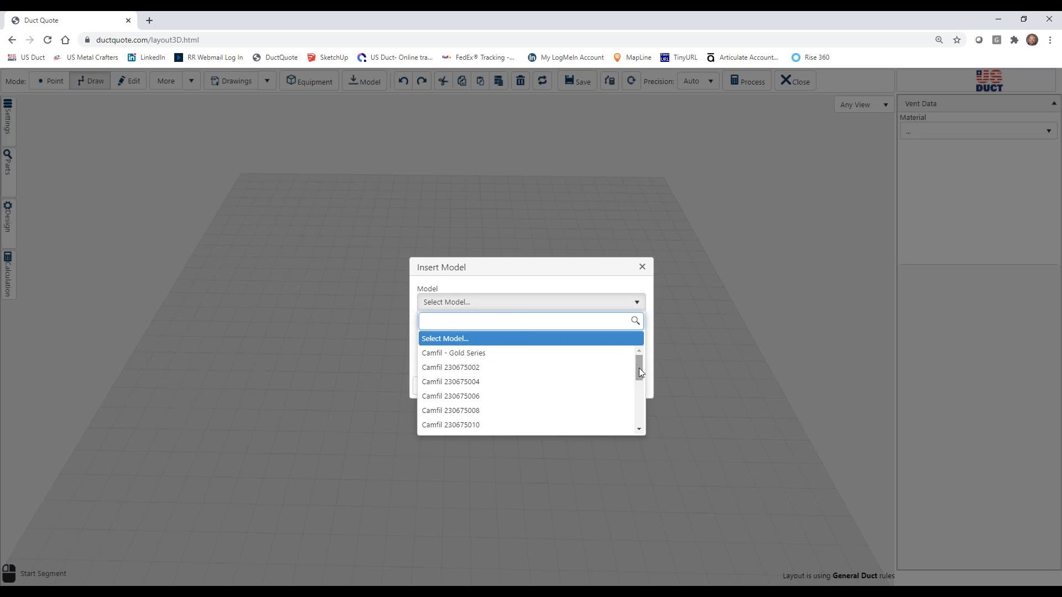
left_click_drag(638, 369, 595, 409)
left_click(485, 405)
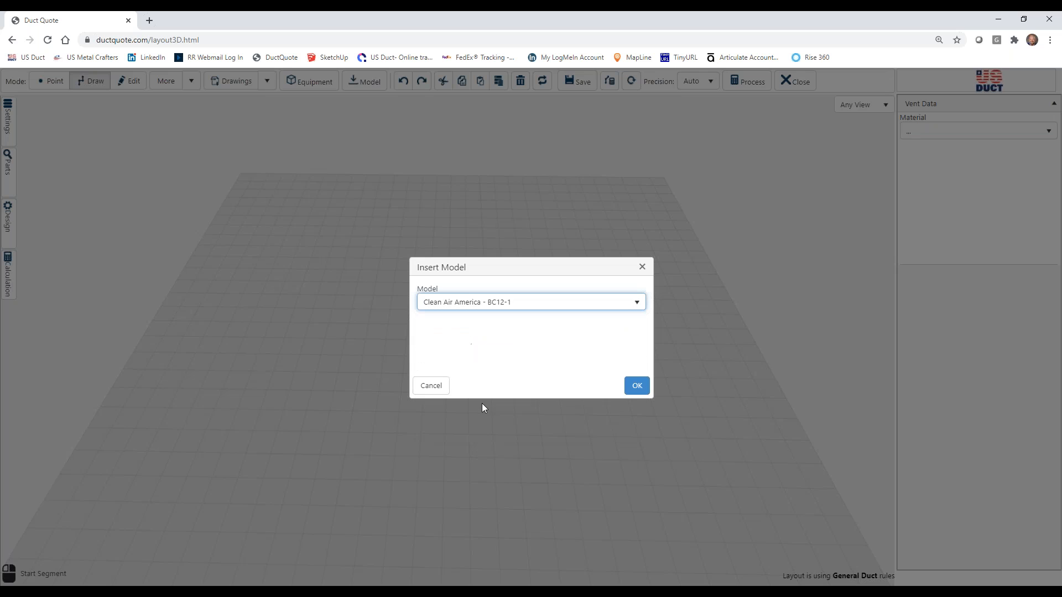
left_click(637, 387)
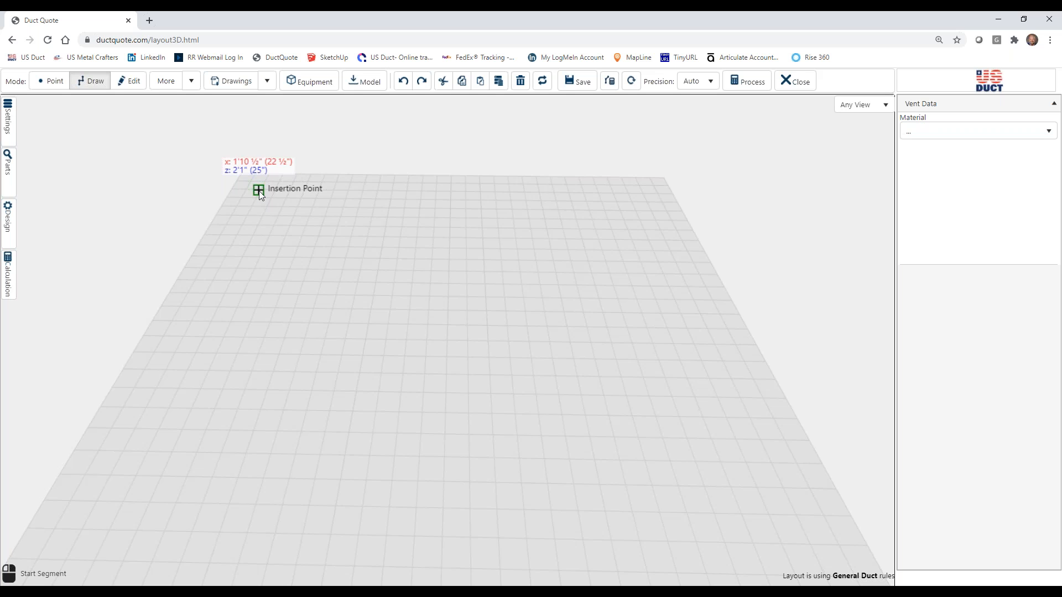
left_click(259, 191)
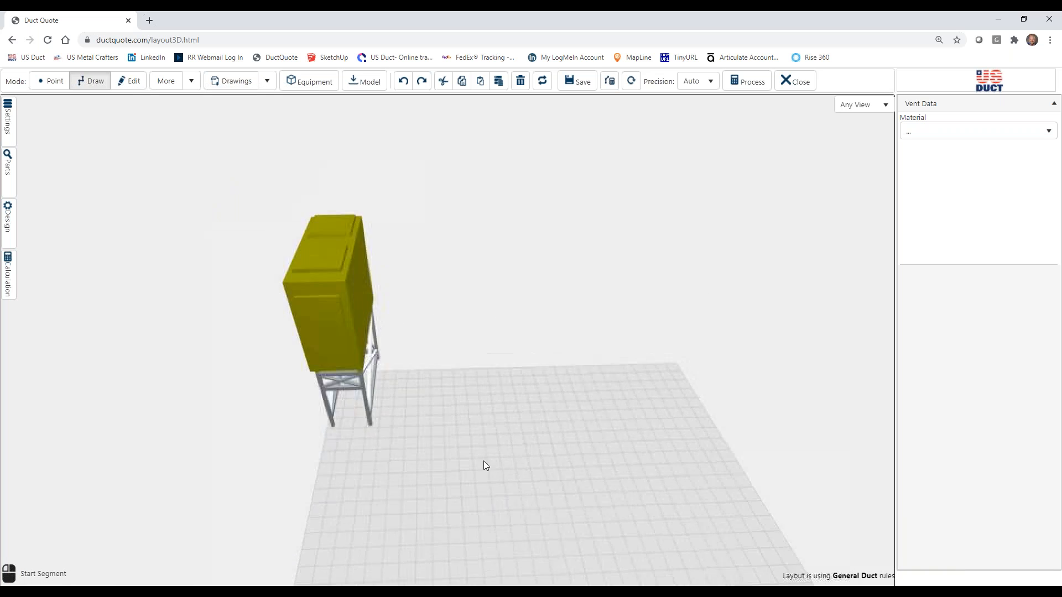
middle_click_drag(554, 439, 503, 451)
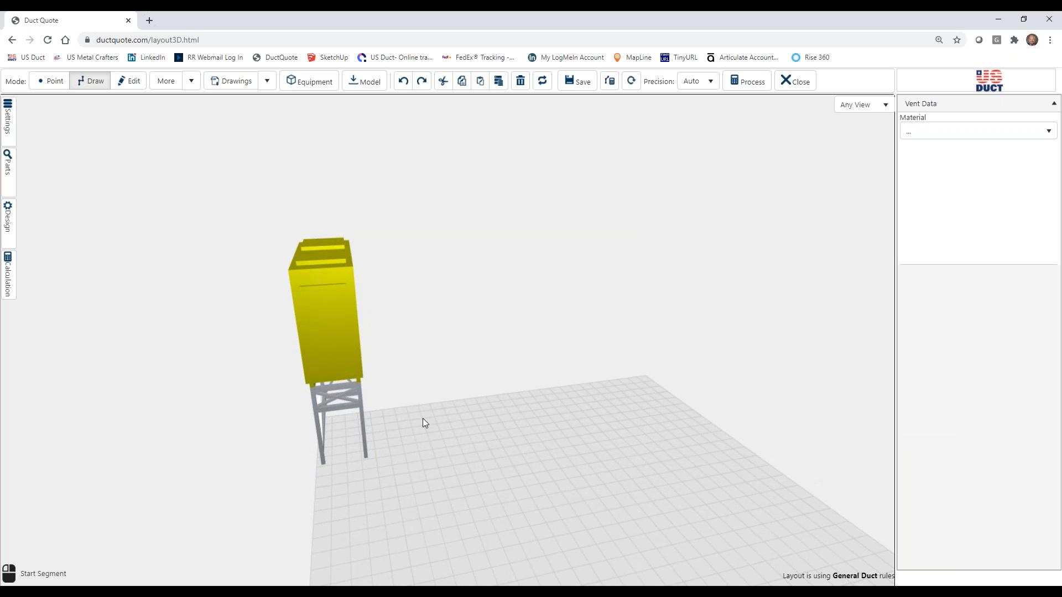
- Label the inserted yellow Clean Air America model "Collector"
left_click(128, 81)
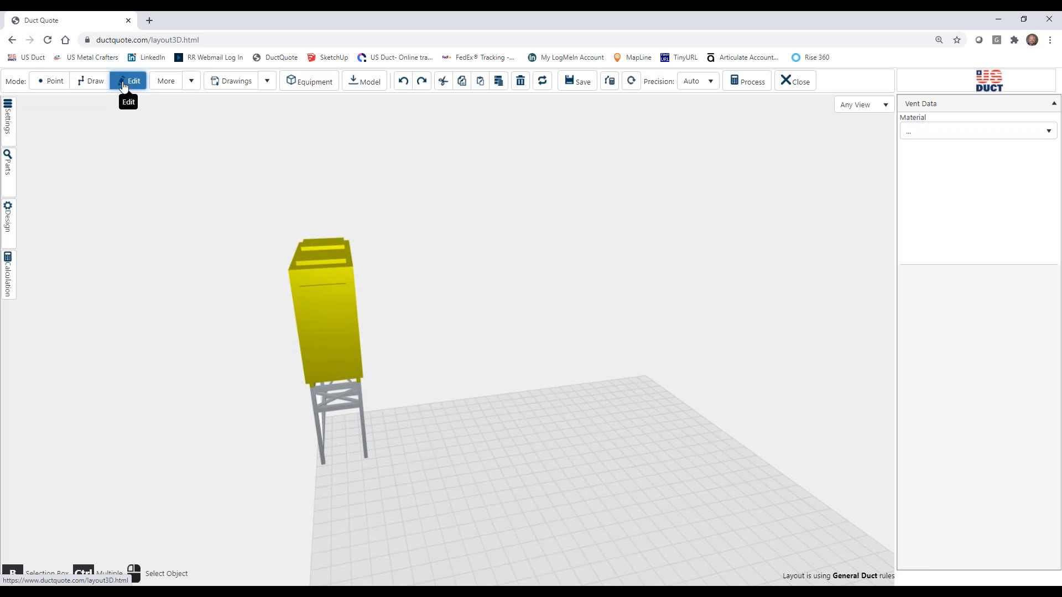
left_click(341, 354)
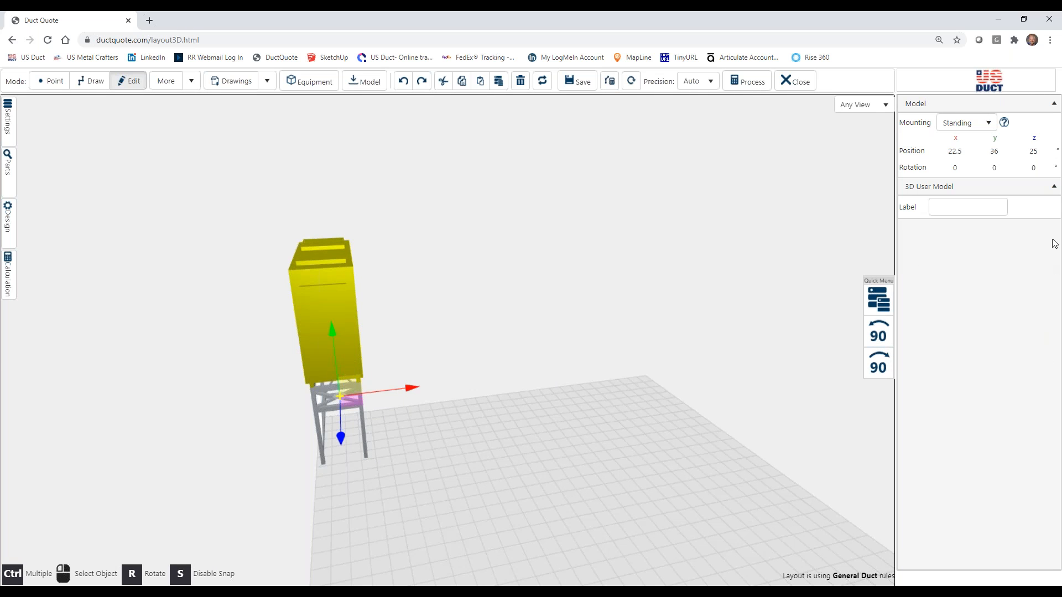
left_click(946, 206)
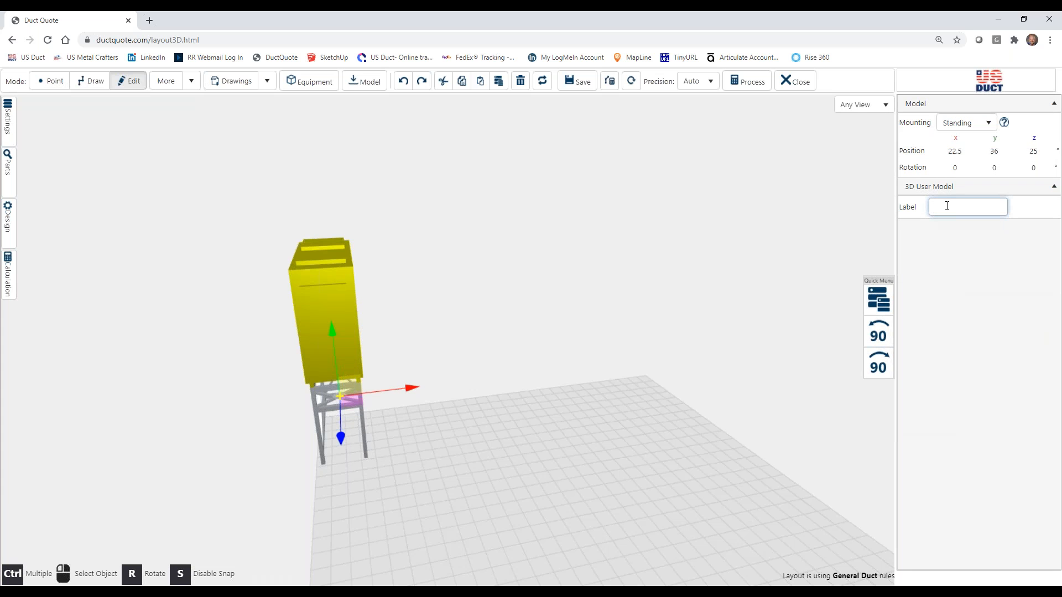
type("Collector")
left_click(694, 256)
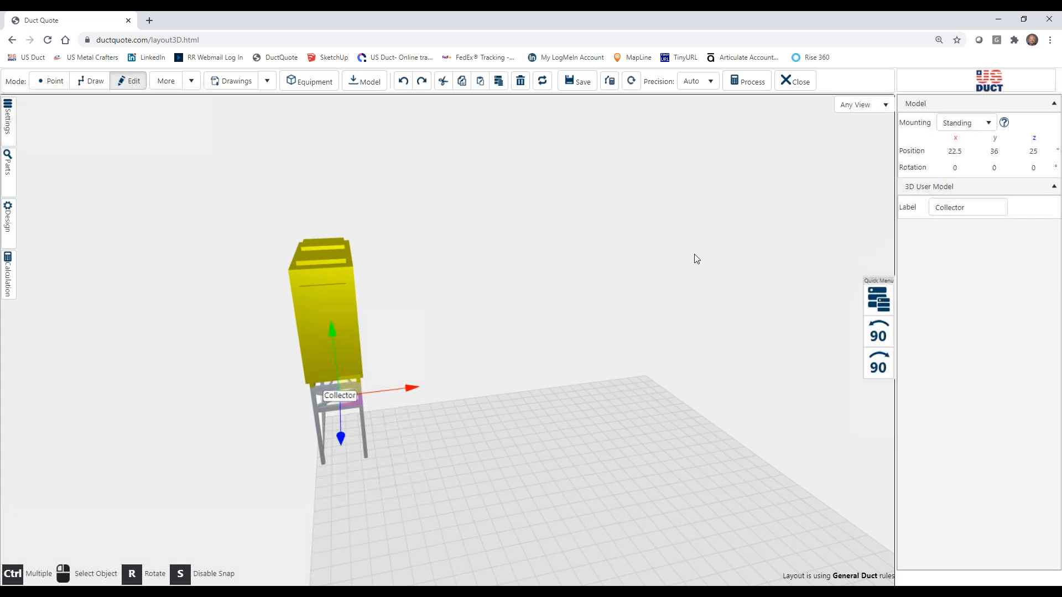
- Move the collector across the floor to about x 20.5 and z 46.75 inches, and deselect it
left_click(351, 357)
mouse_move(350, 403)
left_mouse_down()
mouse_move(639, 443)
mouse_move(661, 483)
mouse_move(409, 477)
mouse_move(347, 403)
left_mouse_up()
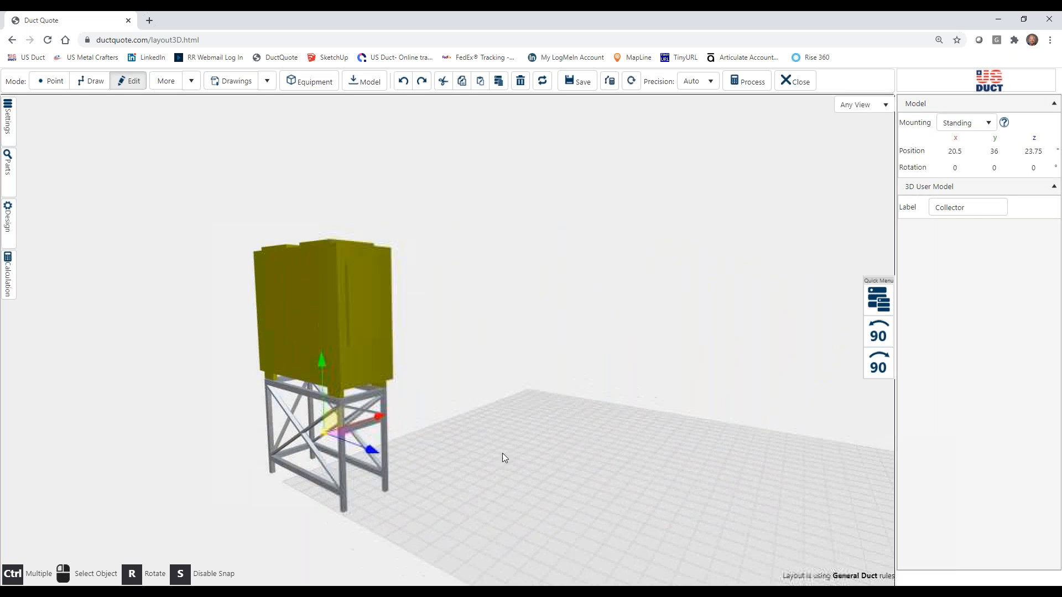
left_click_drag(378, 450, 413, 455)
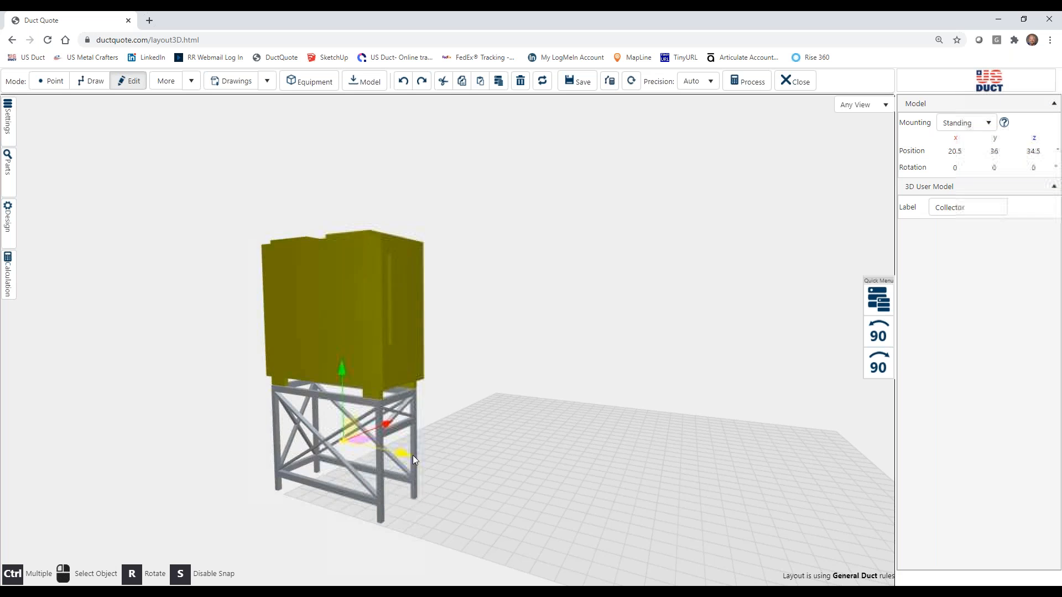
left_click_drag(549, 464, 452, 457)
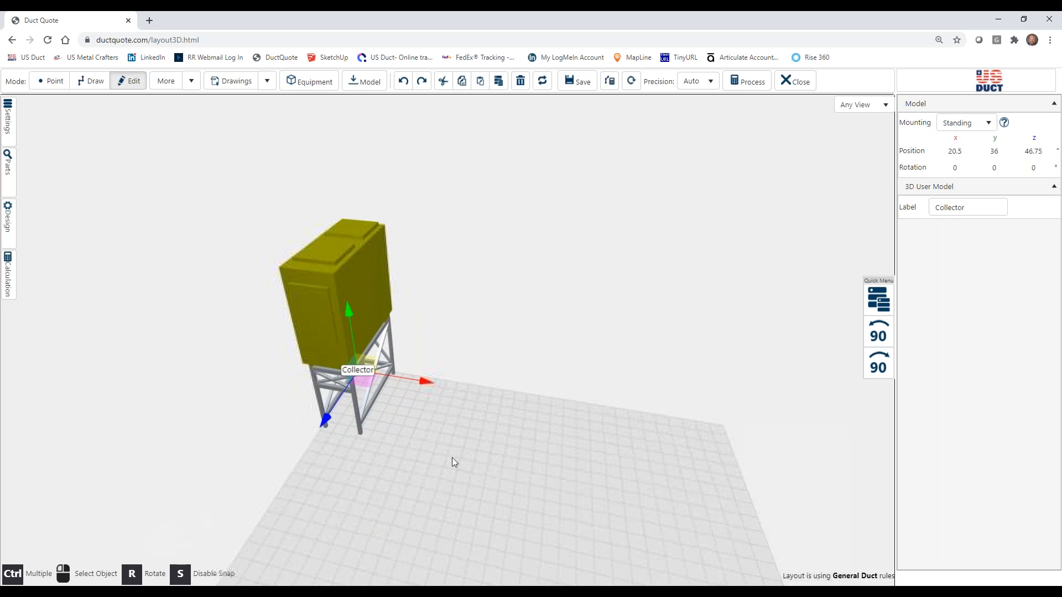
left_click(472, 437)
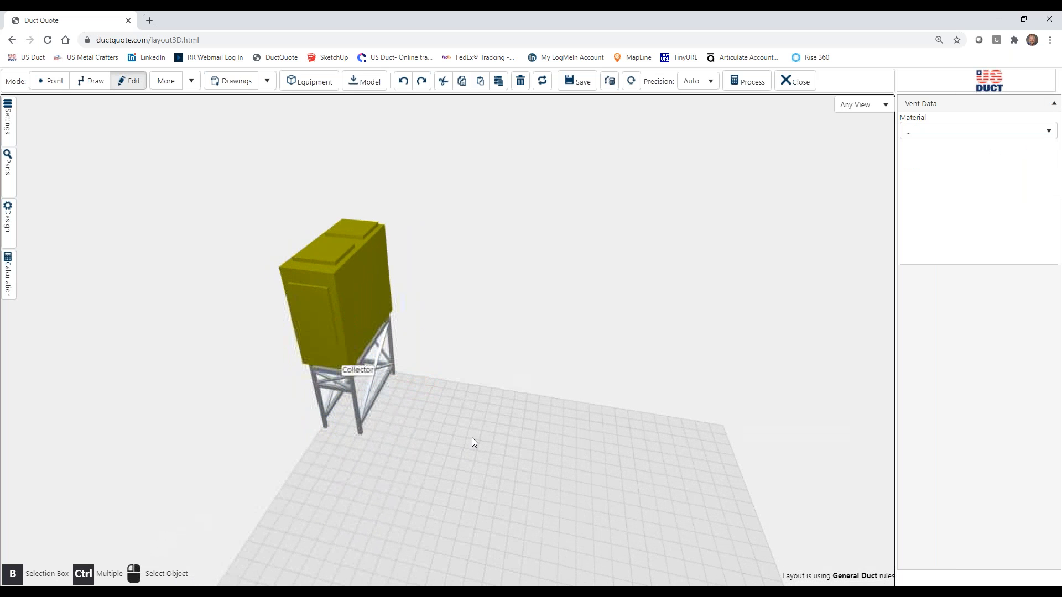
- Insert a GENERIC Inline Device on the floor beside the collector, at about x 96 and z 43.5 inches
left_click(311, 83)
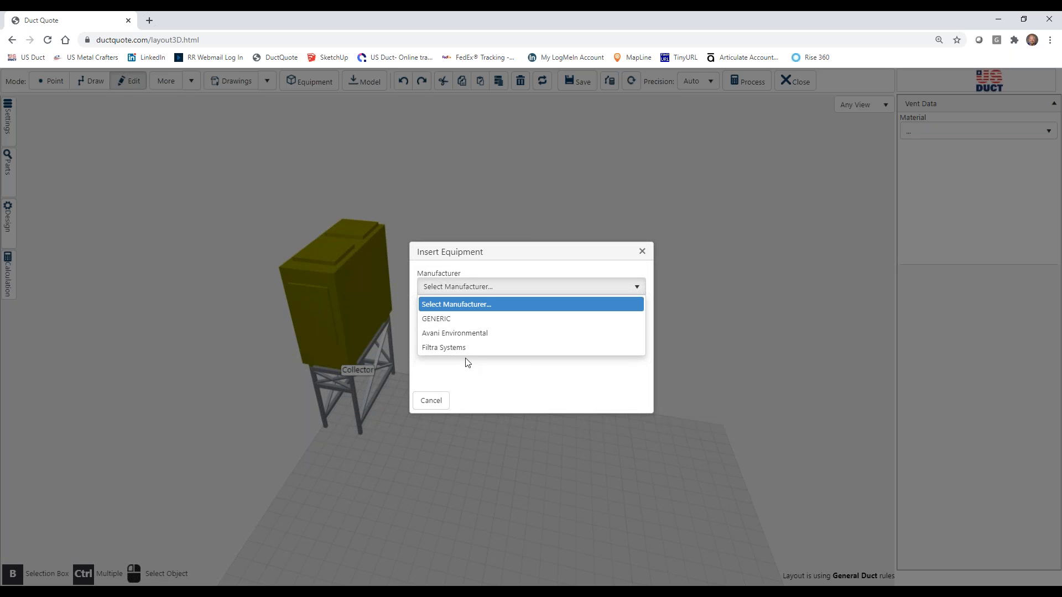
left_click(446, 320)
left_click(447, 316)
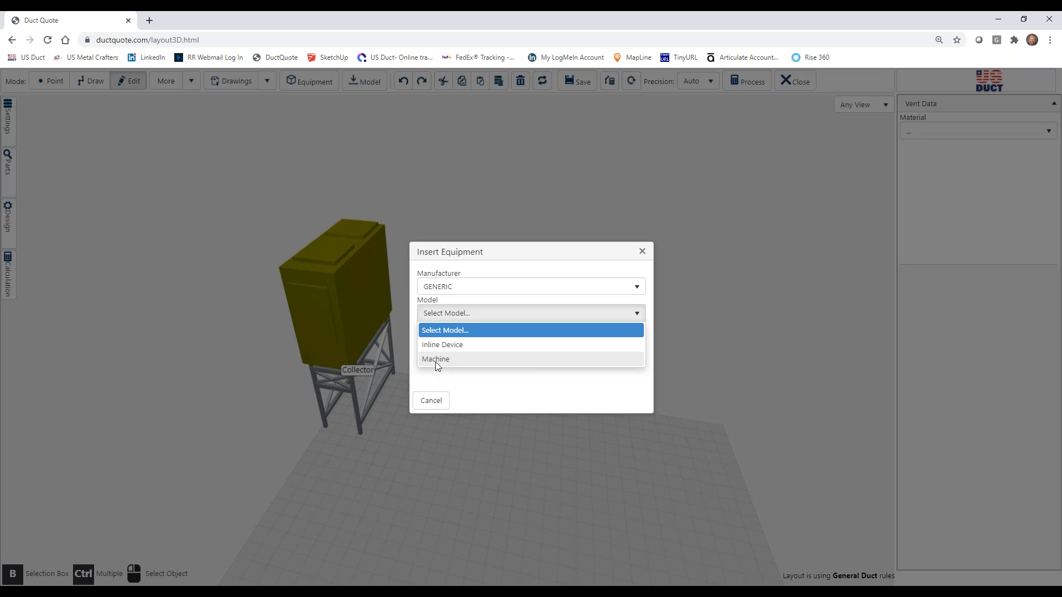
left_click(443, 346)
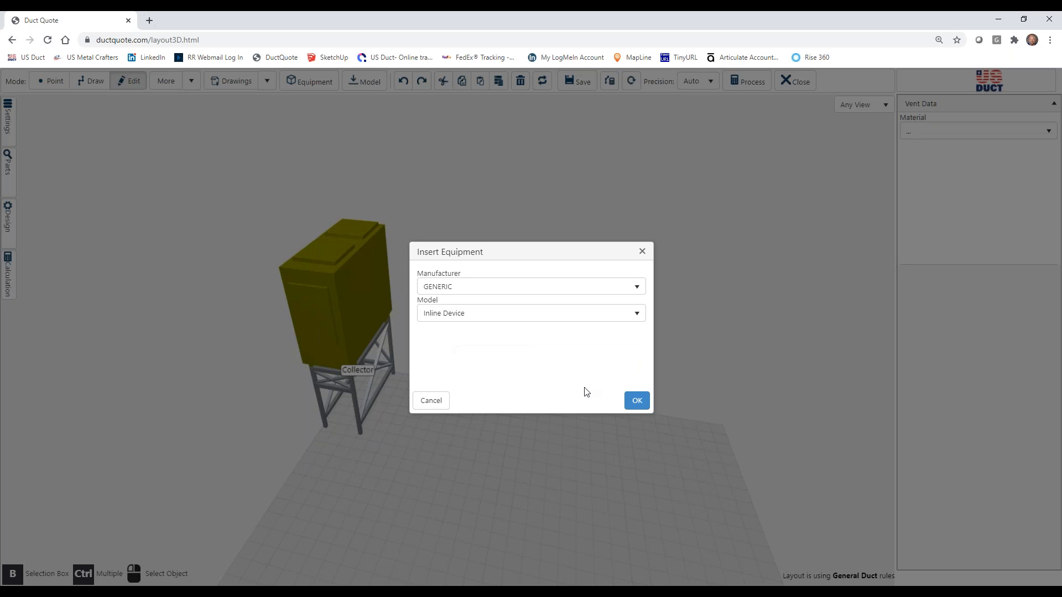
left_click(636, 401)
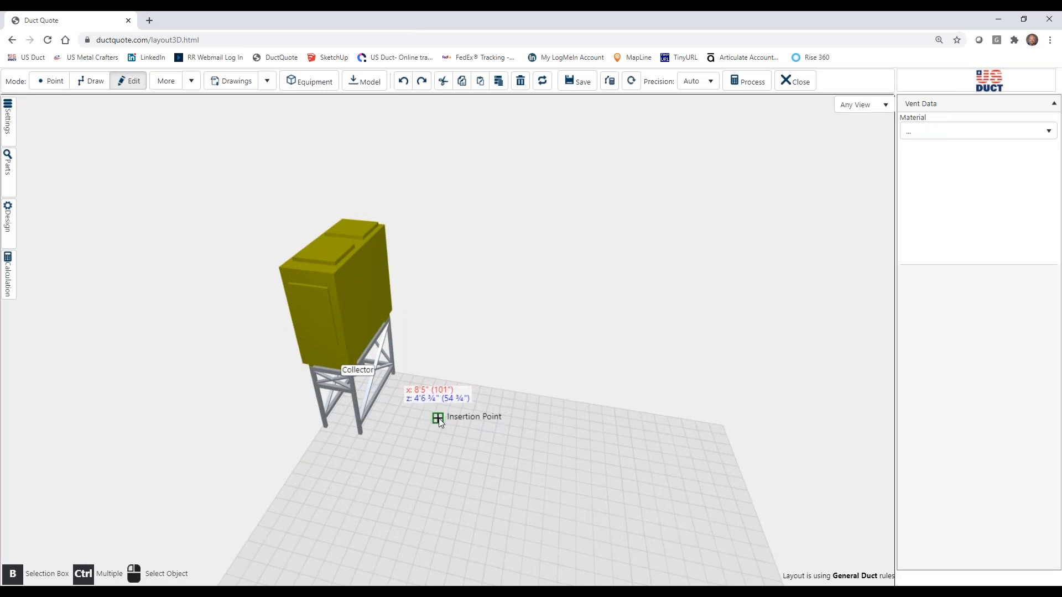
left_click(438, 412)
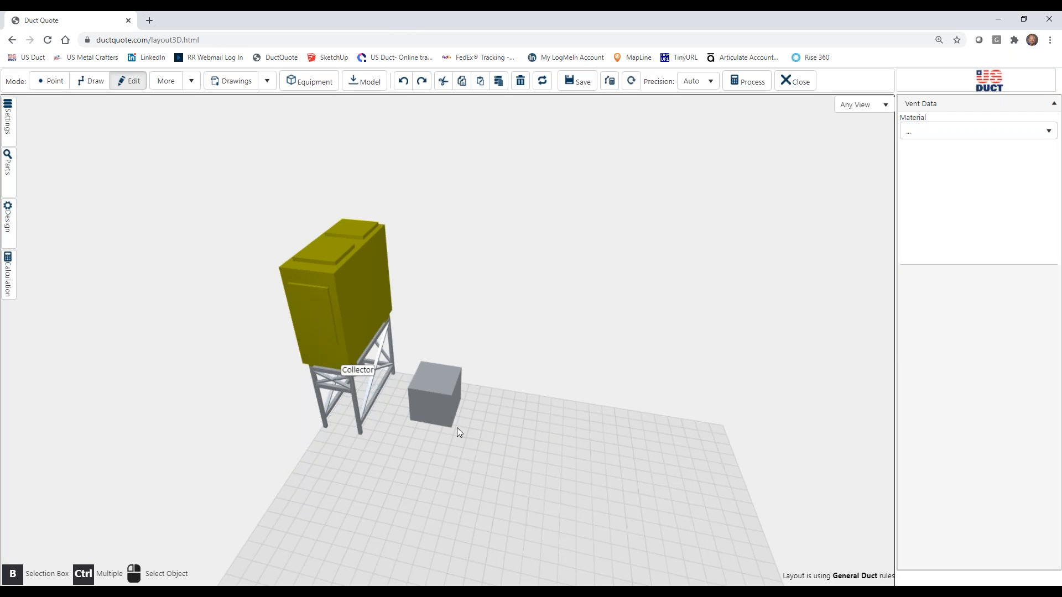
- Insert a GENERIC Machine on the floor beside the inline device, at about x 168 and z 49 inches
left_click(309, 81)
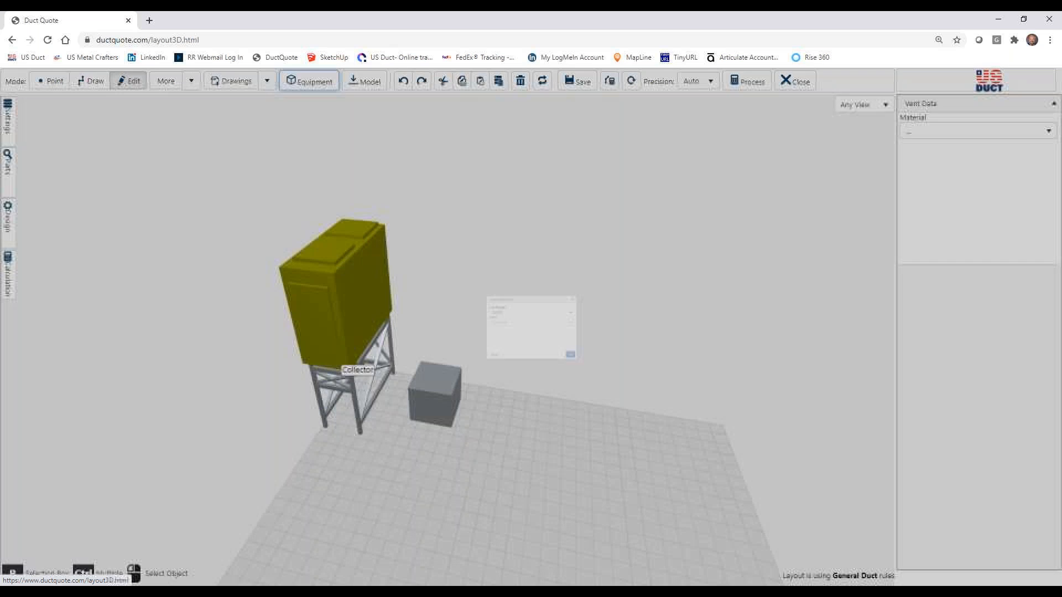
left_click(462, 314)
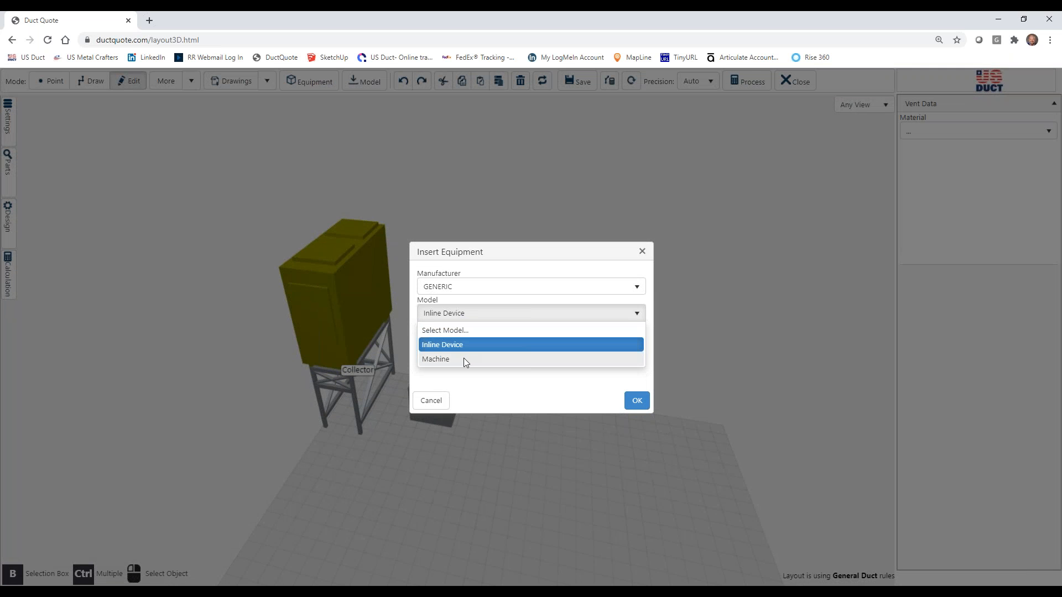
left_click(463, 360)
left_click(635, 401)
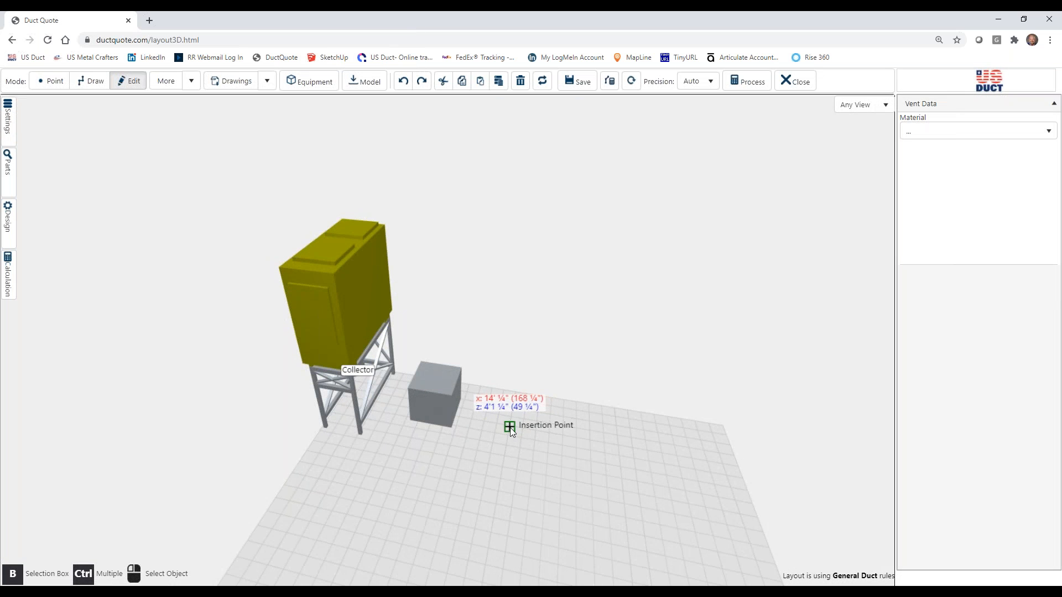
left_click(510, 429)
- Try to set the inline device's mounting to Hanging
left_click_drag(589, 450, 606, 436)
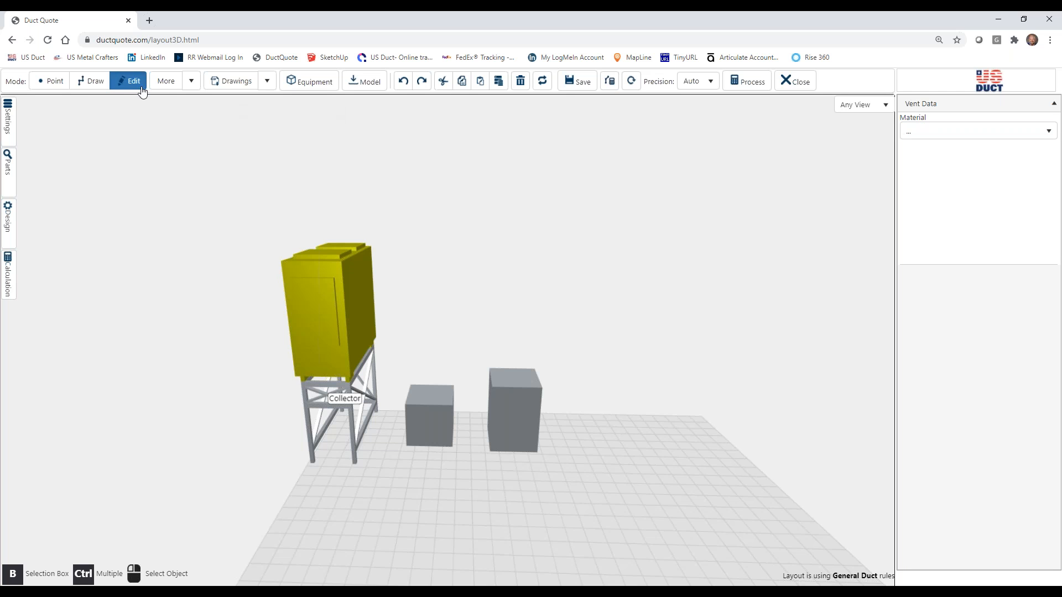
left_click(430, 421)
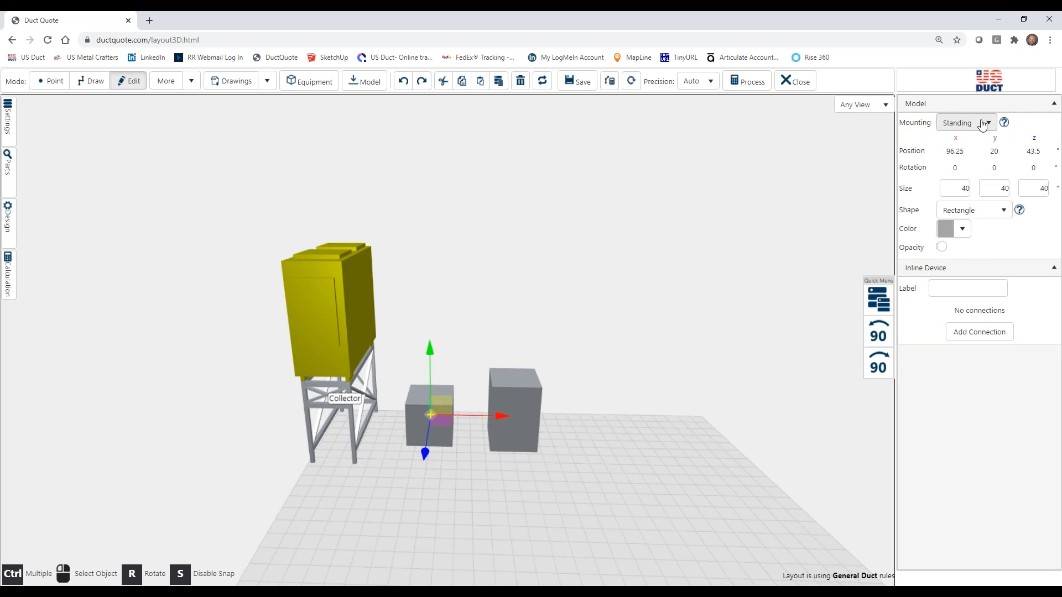
mouse_move(1005, 123)
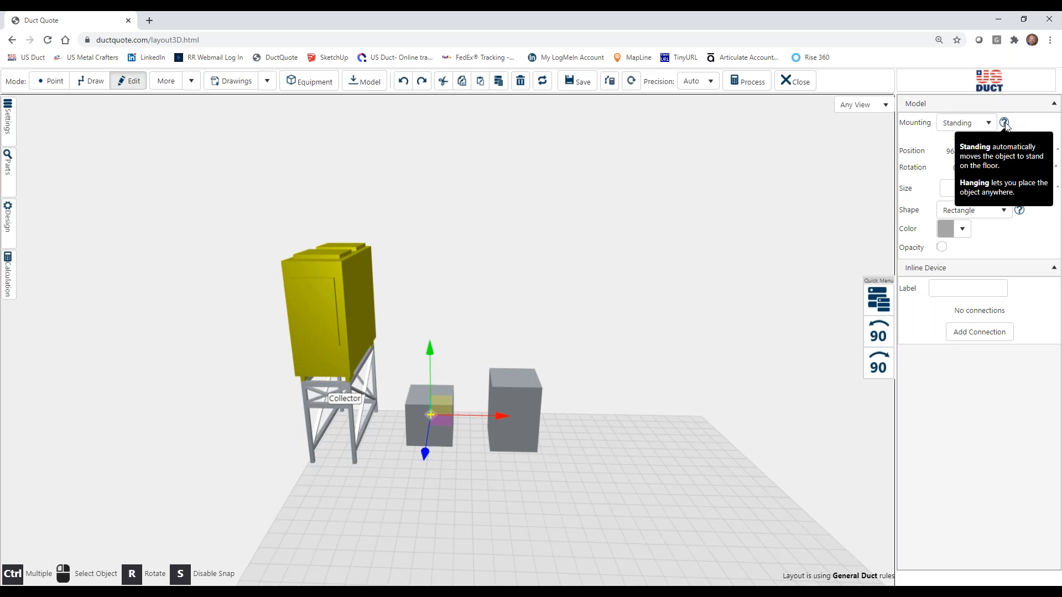
left_click(988, 124)
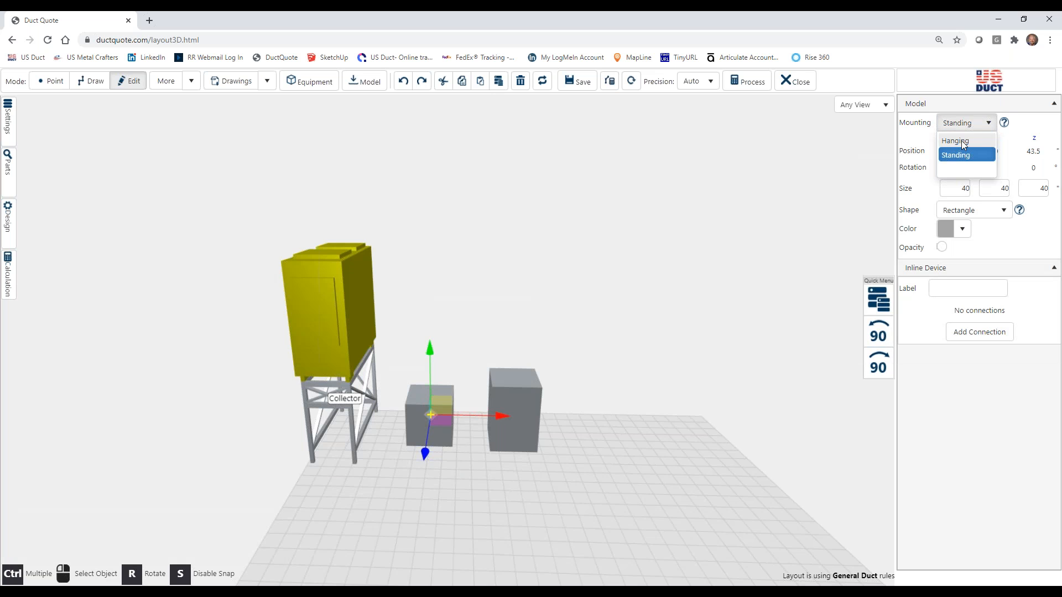
left_click(962, 141)
left_click(770, 182)
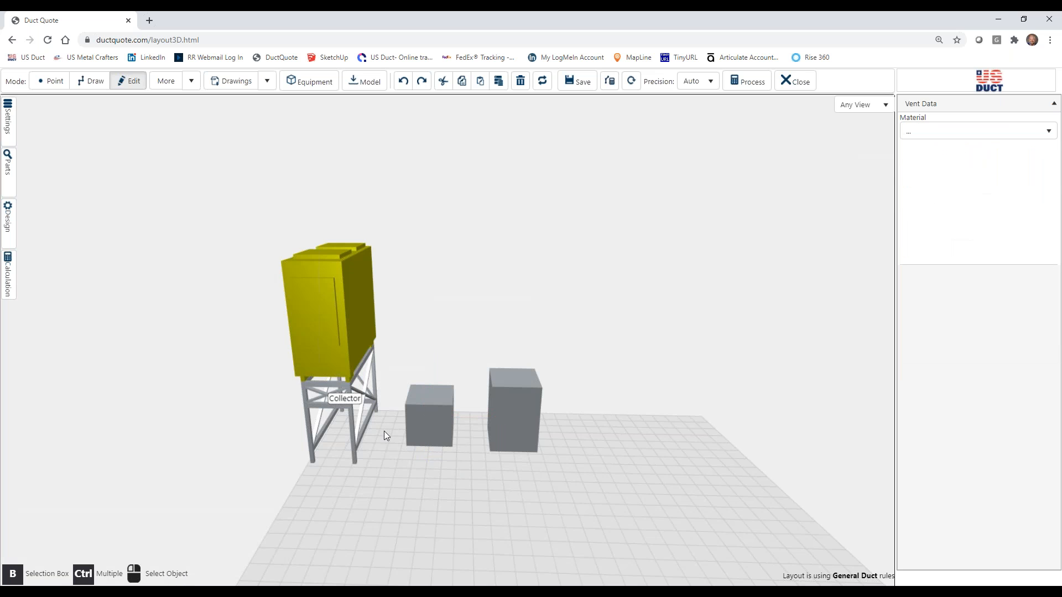
- Change the inline device's shape first to Cylinder, vertical and finally to Cylinder, horizontal
left_click(420, 420)
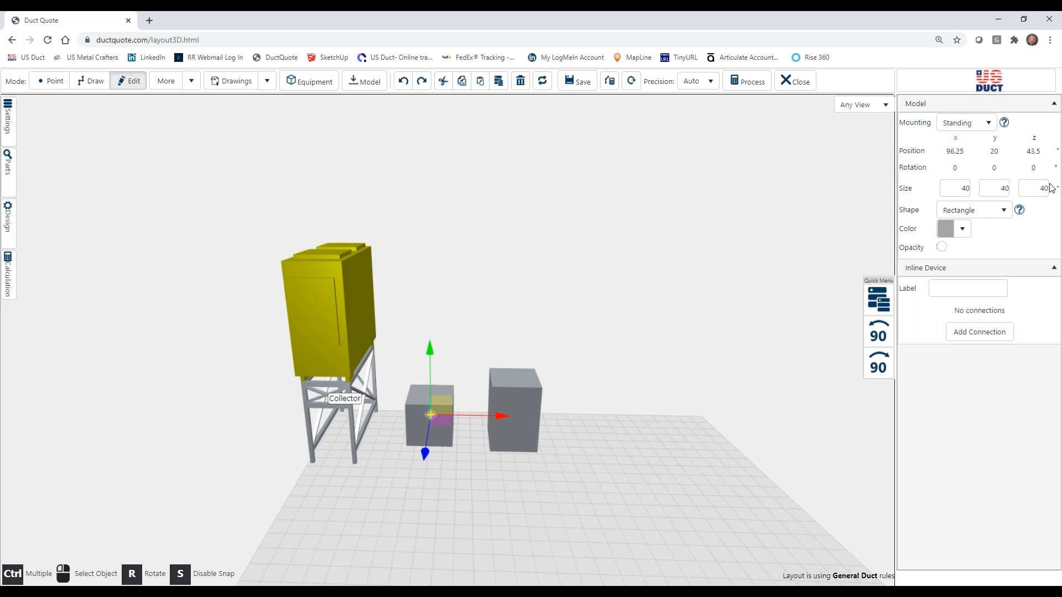
left_click(1003, 215)
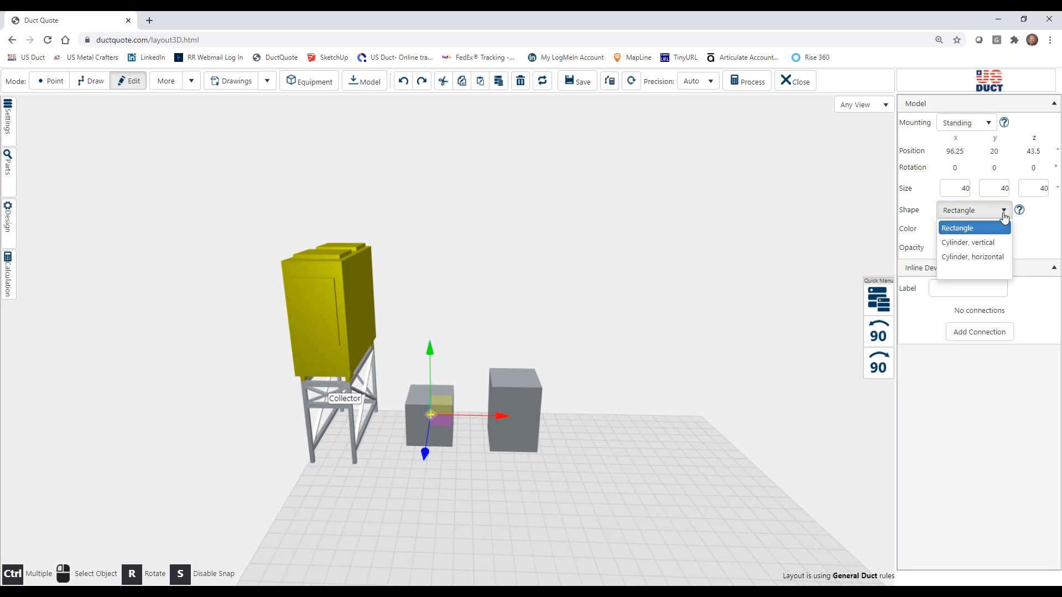
left_click(967, 242)
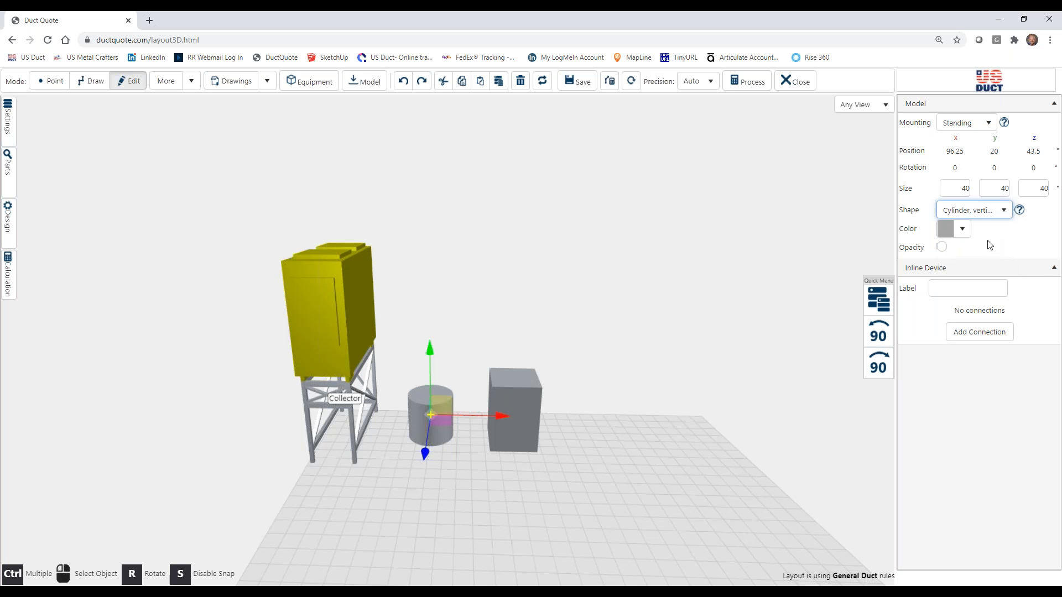
left_click(1003, 210)
left_click(971, 256)
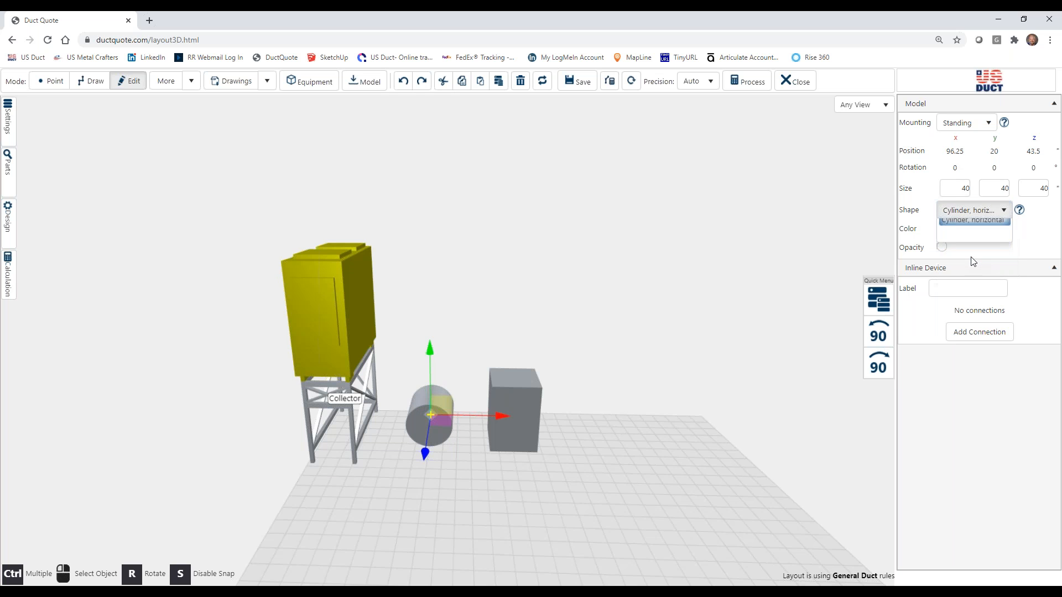
- Set the inline device's shape to Rectangle
left_click(1003, 210)
left_click(962, 226)
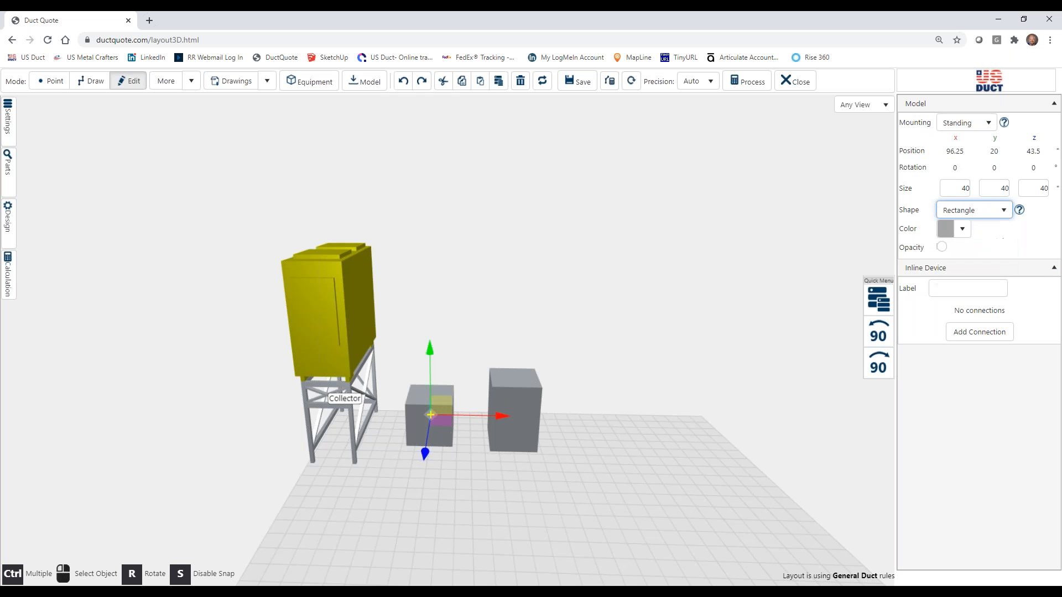
- Set the inline device's color to bright green (#1ff654) and its opacity to 50
left_click(963, 231)
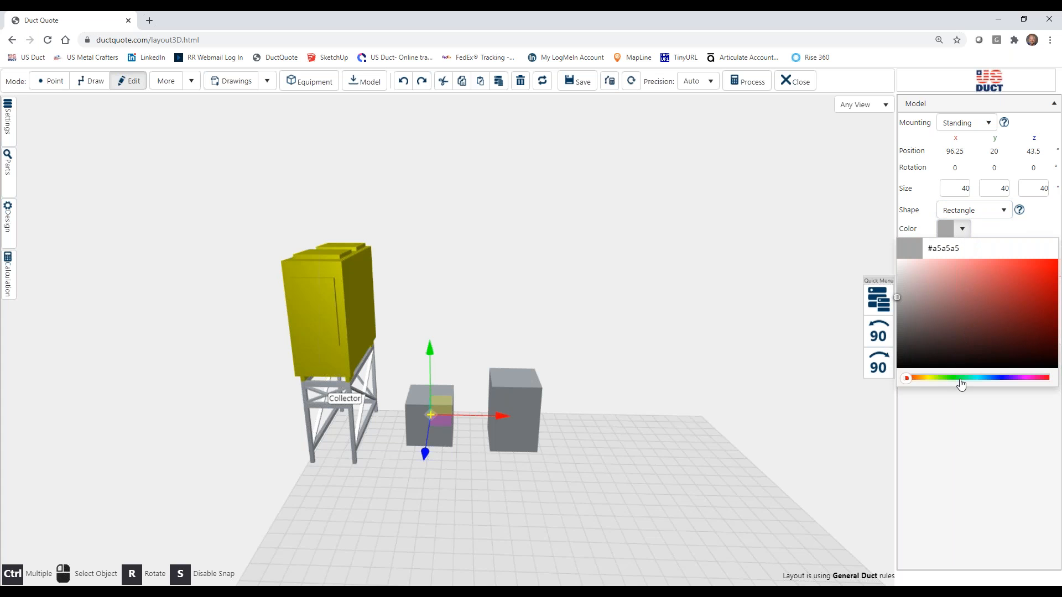
left_click(960, 379)
left_click(1037, 262)
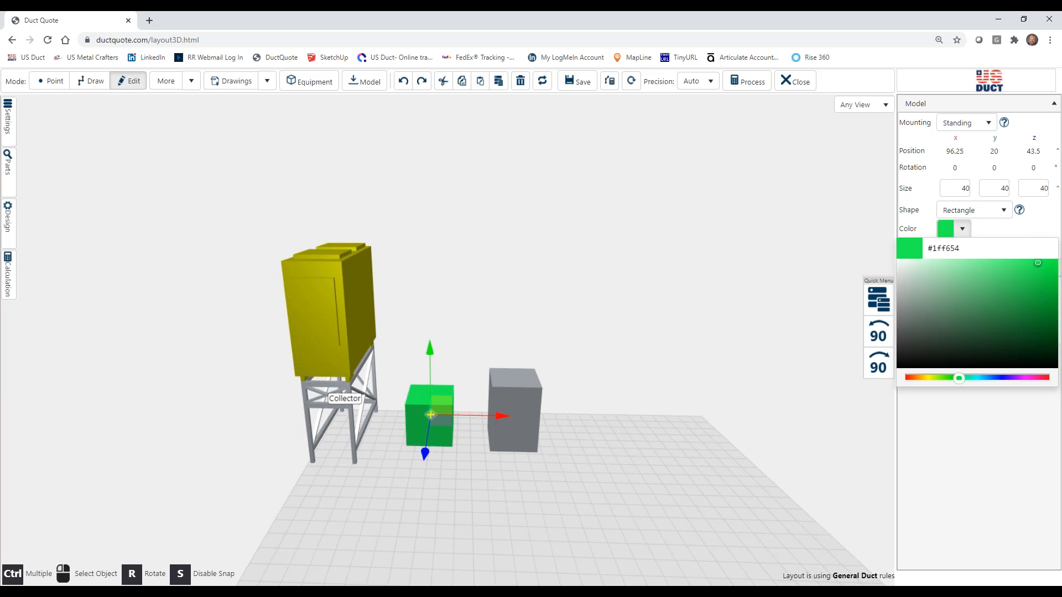
left_click(1022, 239)
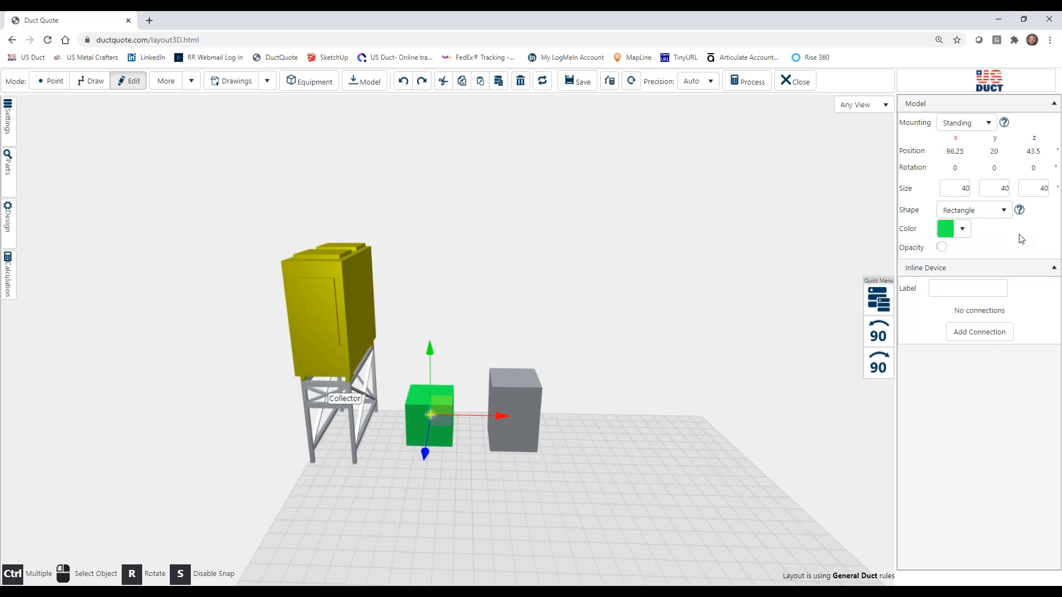
left_click(941, 247)
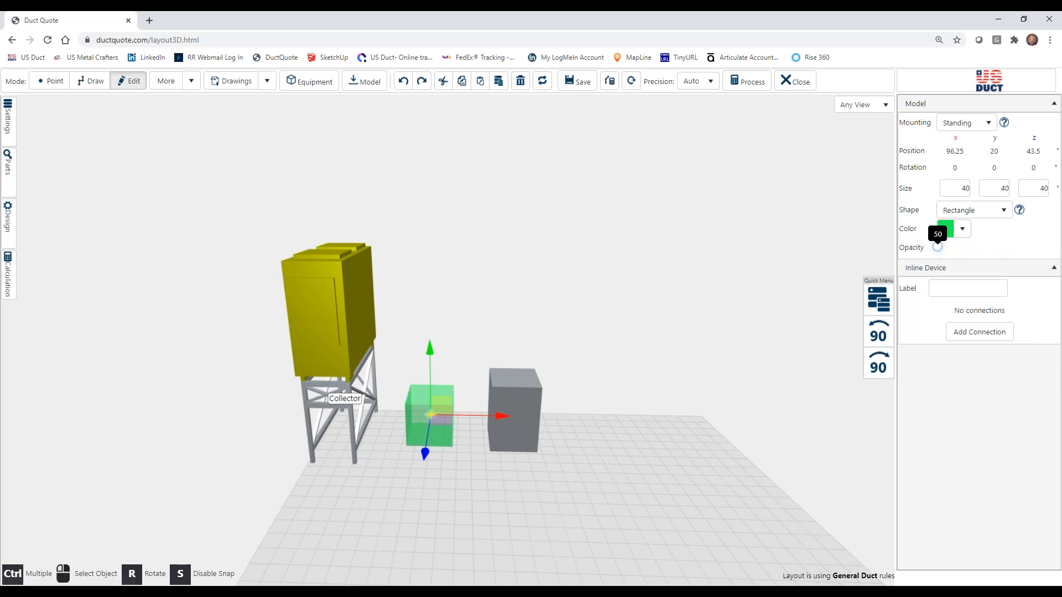
- Examine the new duct connection settings for the inline device, including the direction options, without adding a connection
mouse_move(682, 400)
left_mouse_down()
mouse_move(676, 453)
mouse_move(675, 384)
left_mouse_up()
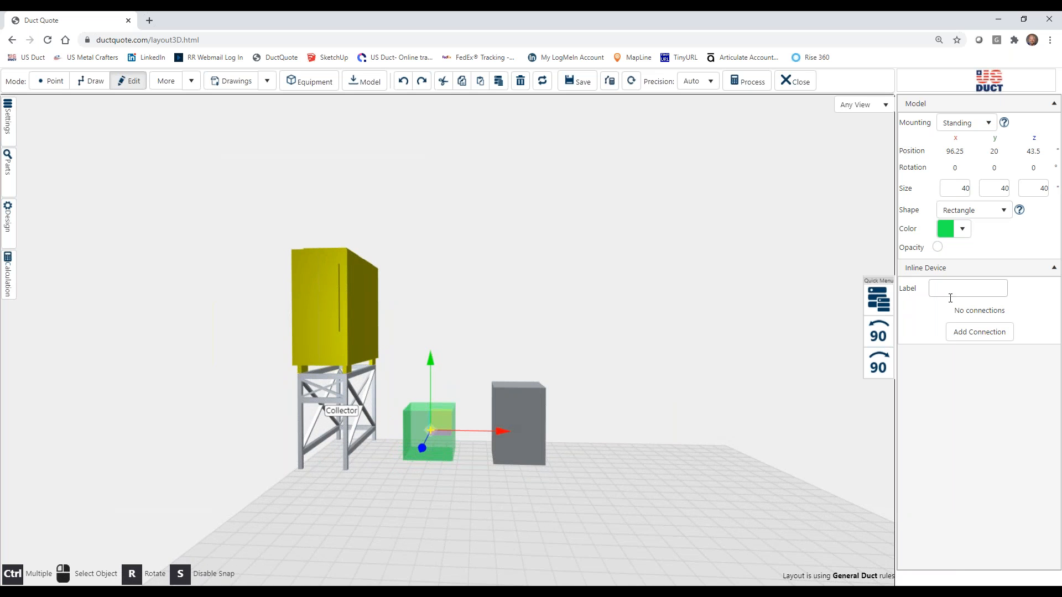
left_click(968, 332)
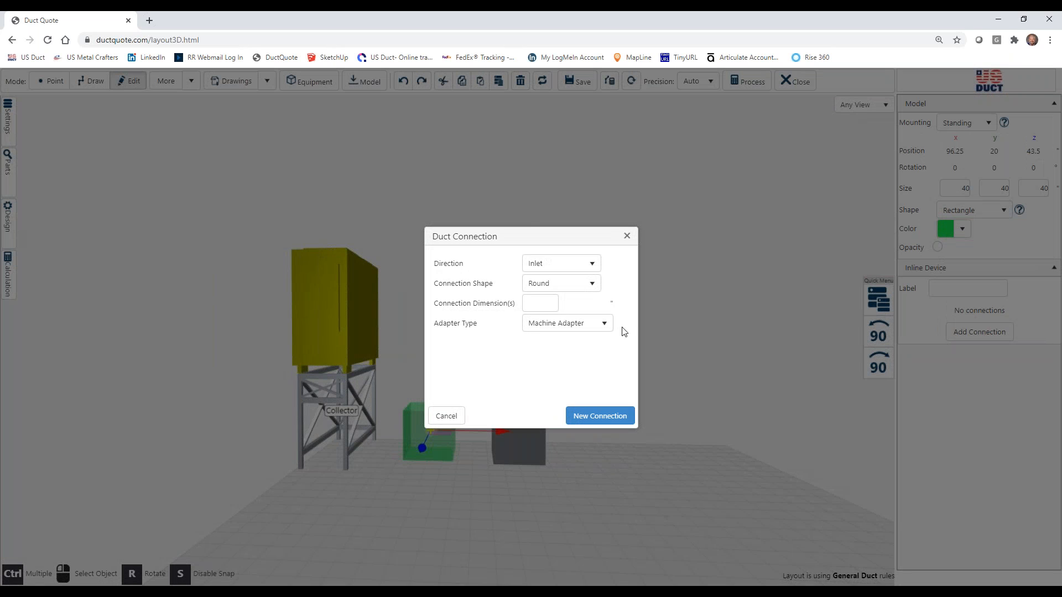
left_click(584, 268)
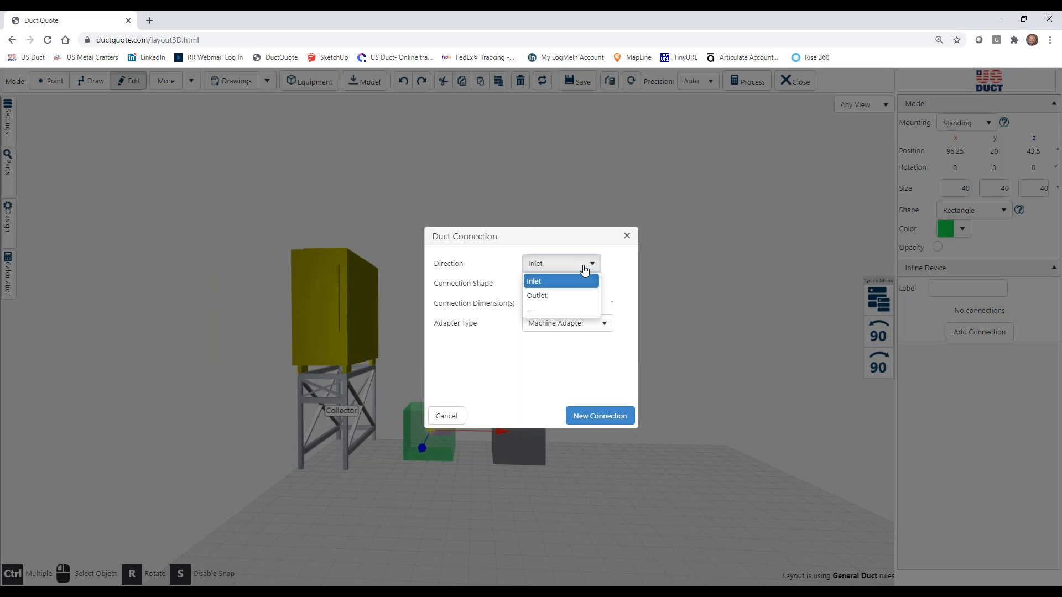
left_click(584, 269)
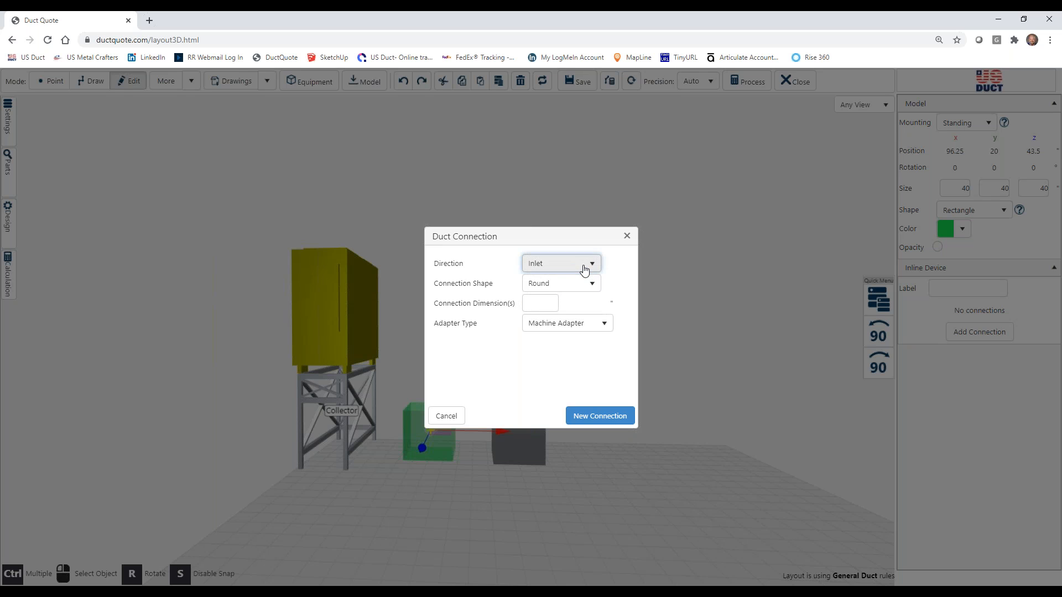
left_click(446, 417)
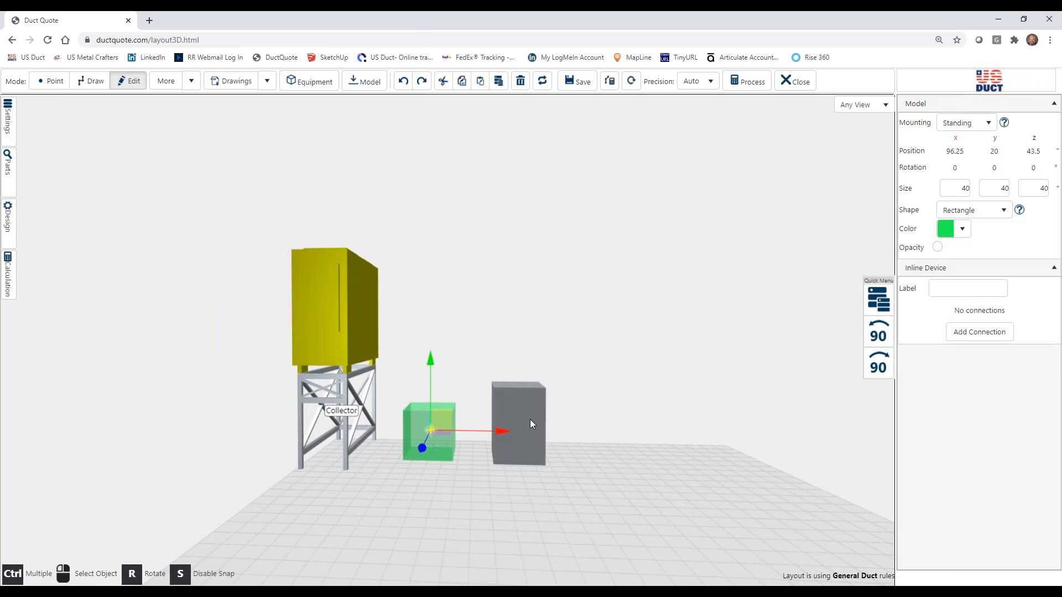
- Examine the new duct connection settings for the gray generic machine without adding a connection
left_click(530, 423)
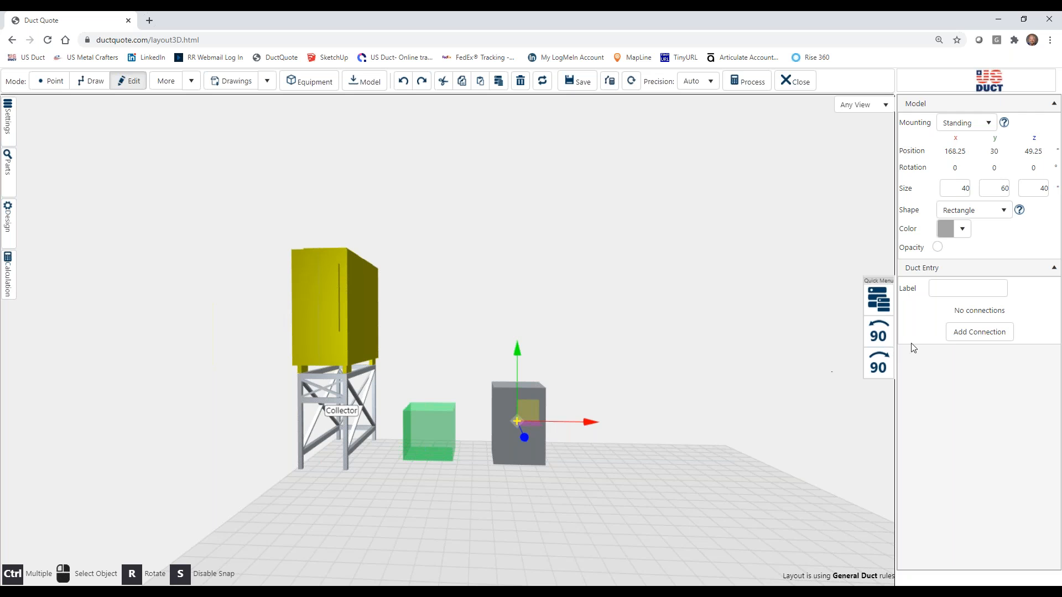
left_click(977, 332)
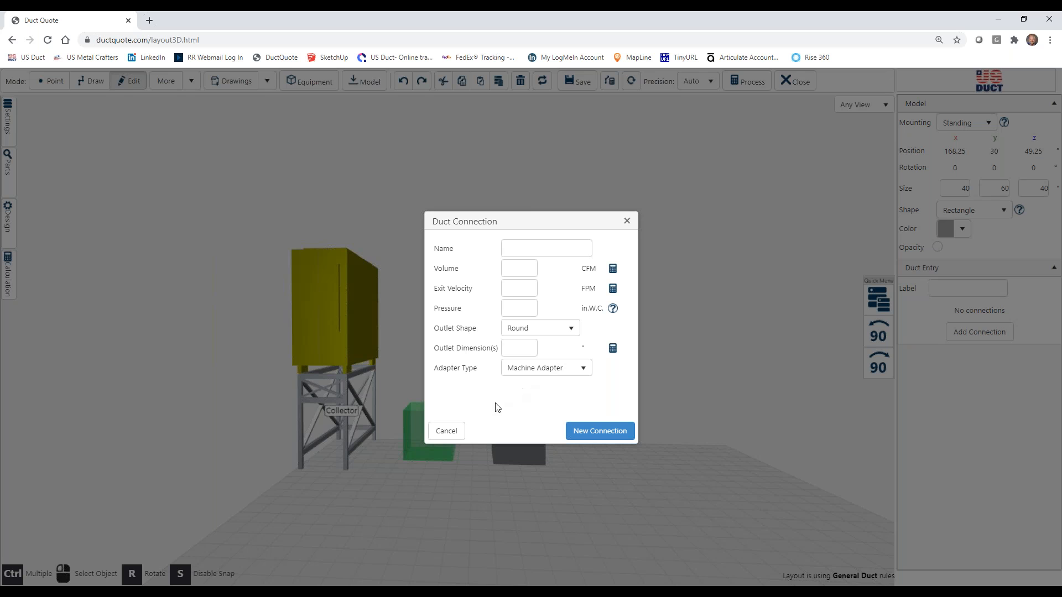
left_click(446, 431)
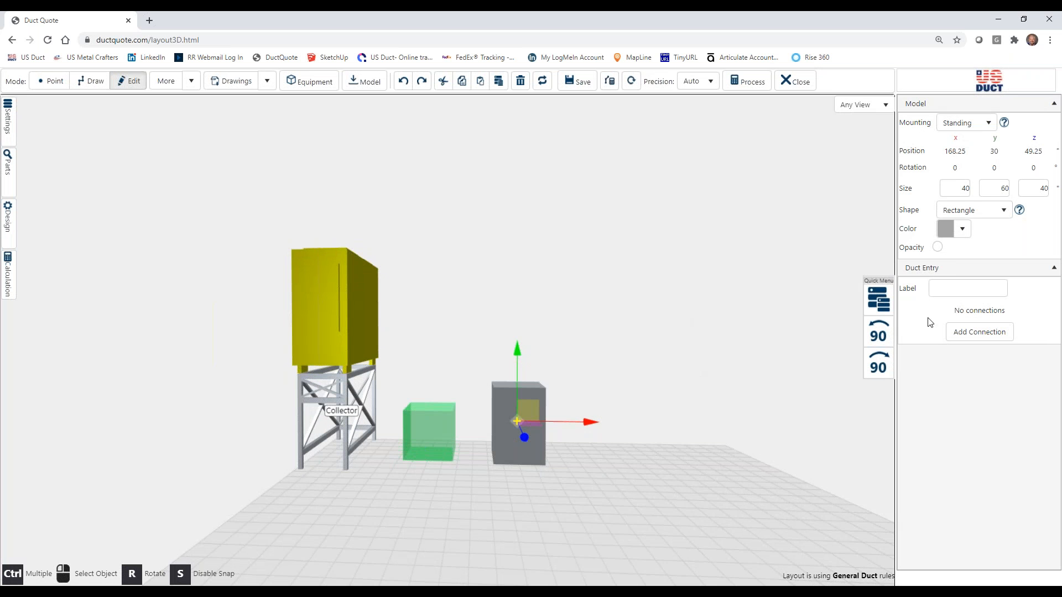
- Select the yellow collector to examine its model properties, and clear the selection
left_click_drag(601, 339, 609, 367)
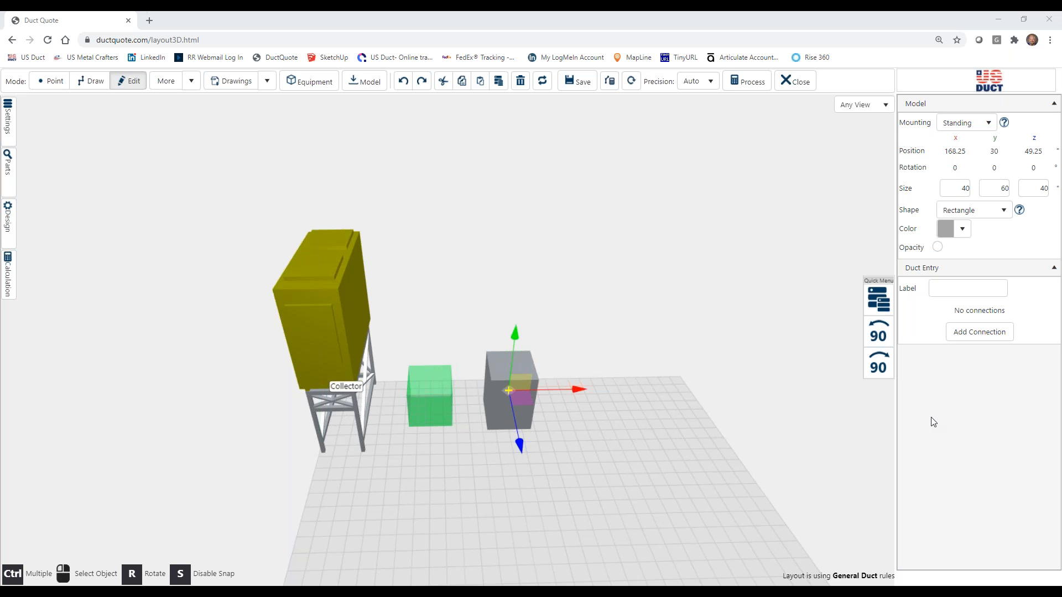
left_click(325, 337)
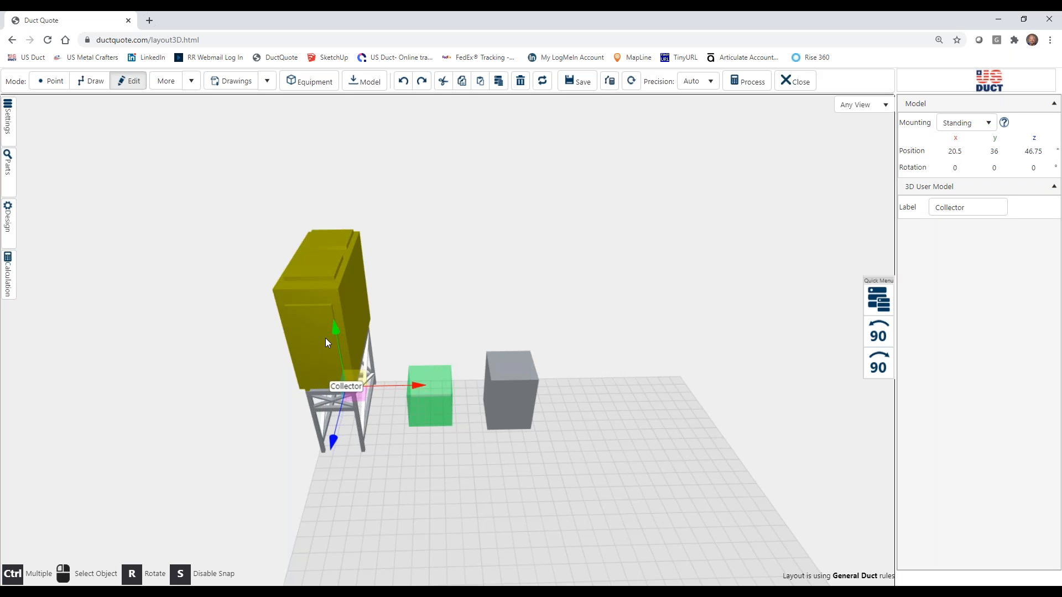
left_click(653, 378)
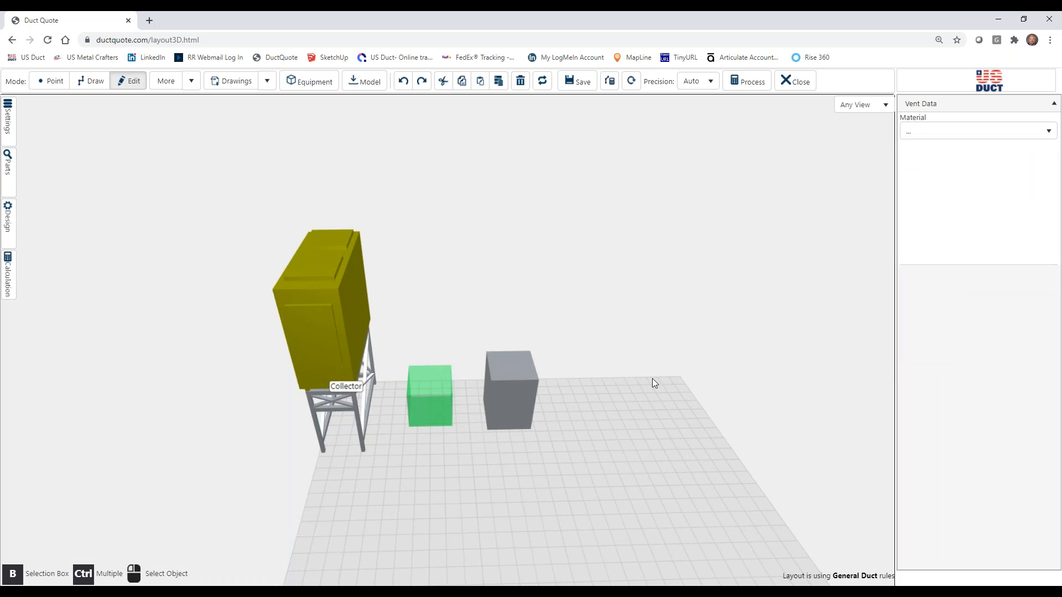